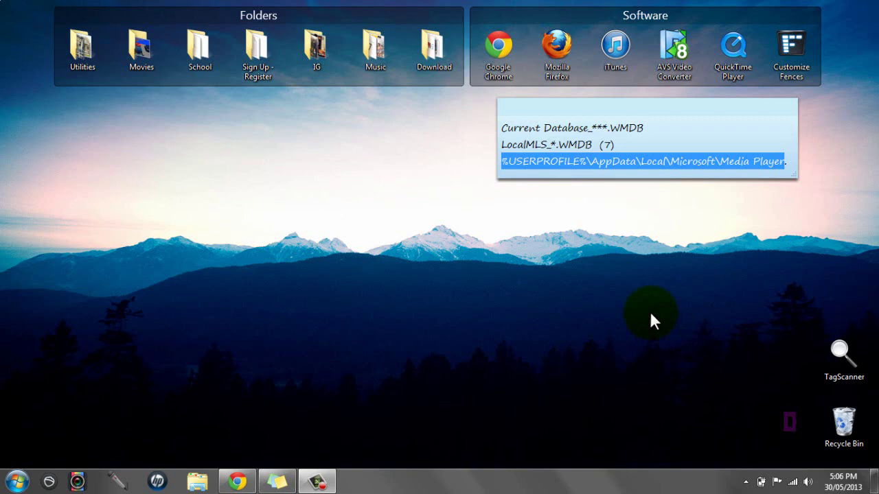
# Step: Launch Windows Media Player from the Start menu
pyautogui.click(15, 481)
pyautogui.write('w')
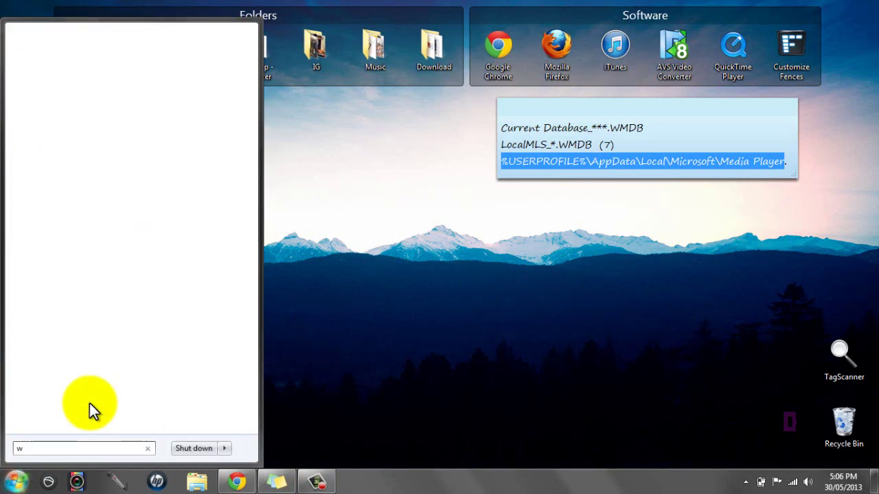
pyautogui.press('BackSpace')
pyautogui.click(95, 280)
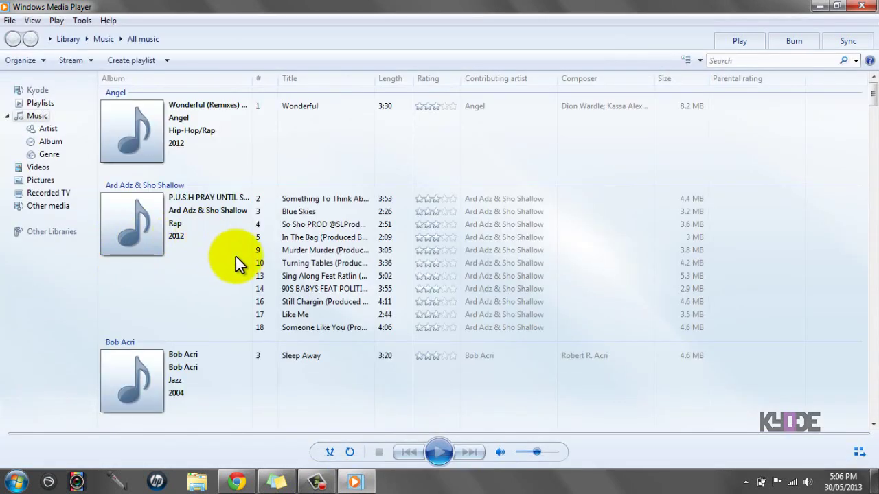
# Step: Inspect the song Wonderful's options without choosing one, then close Media Player
pyautogui.click(300, 107)
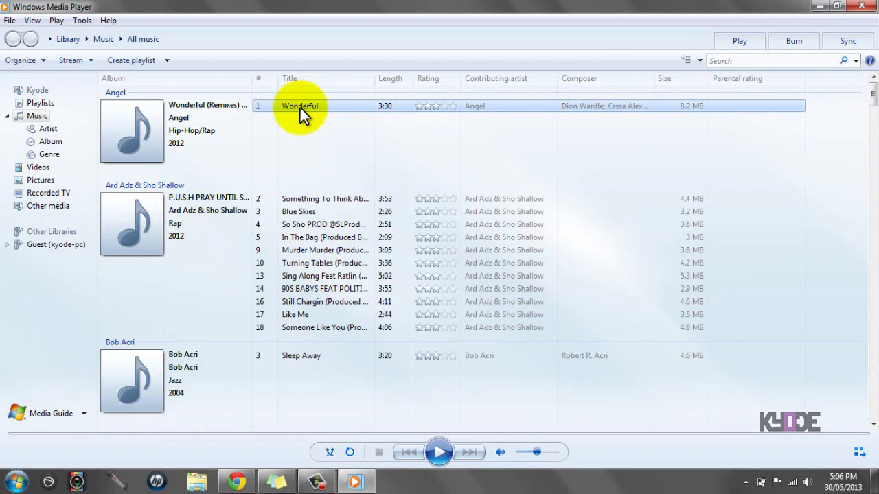
pyautogui.rightClick(300, 107)
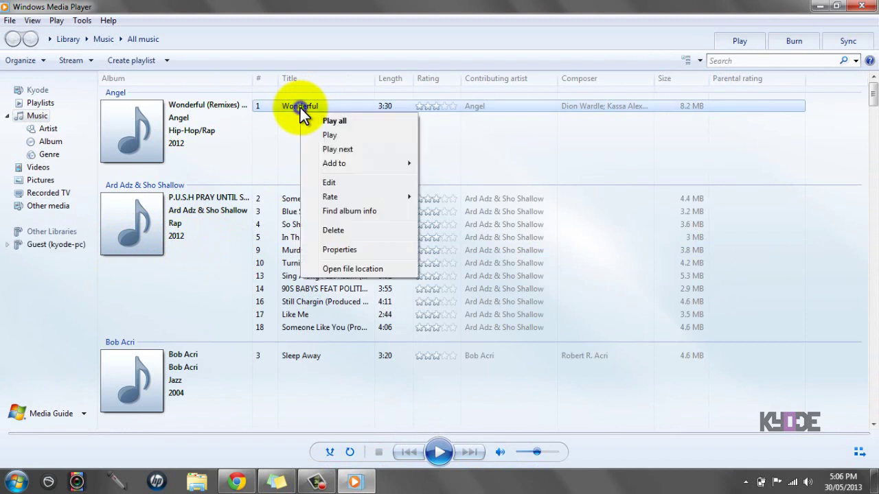
pyautogui.click(348, 212)
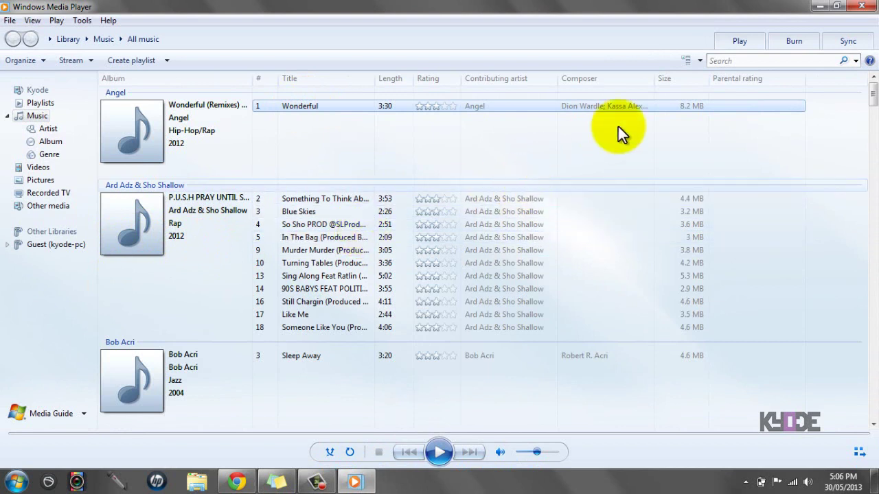
pyautogui.click(872, 6)
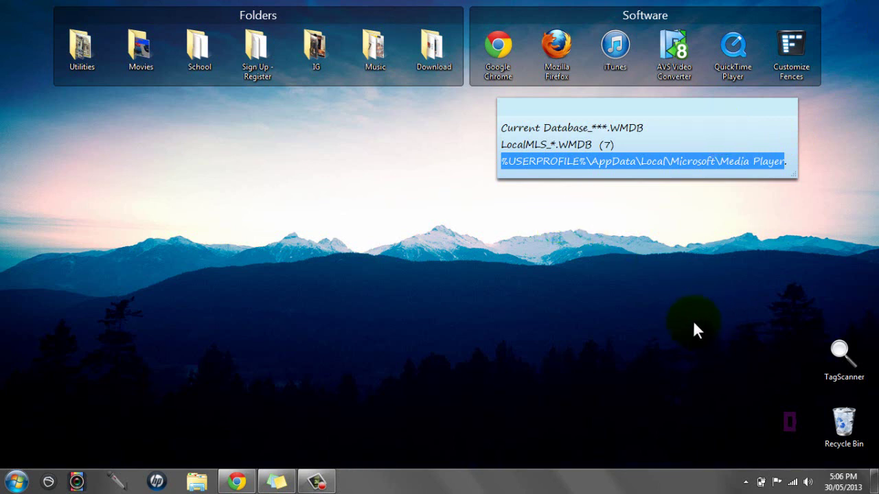
# Step: Search the Start menu for 'services' and launch the Services console
pyautogui.click(639, 157)
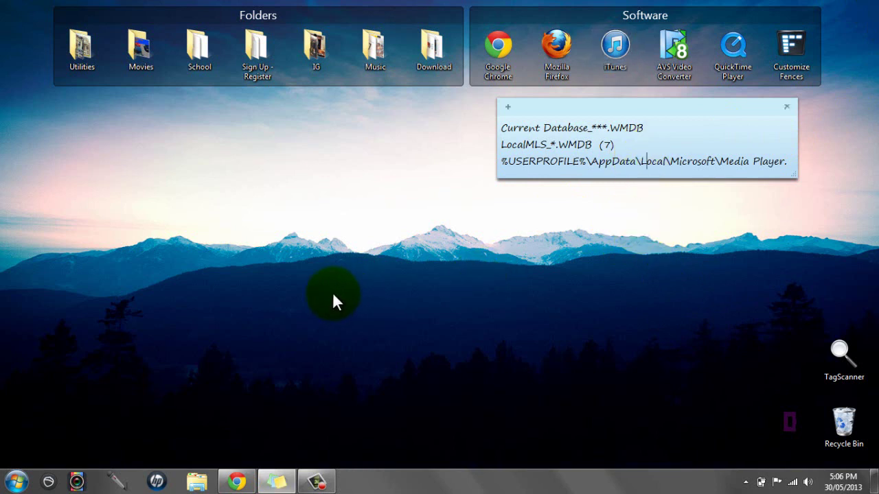
pyautogui.click(15, 482)
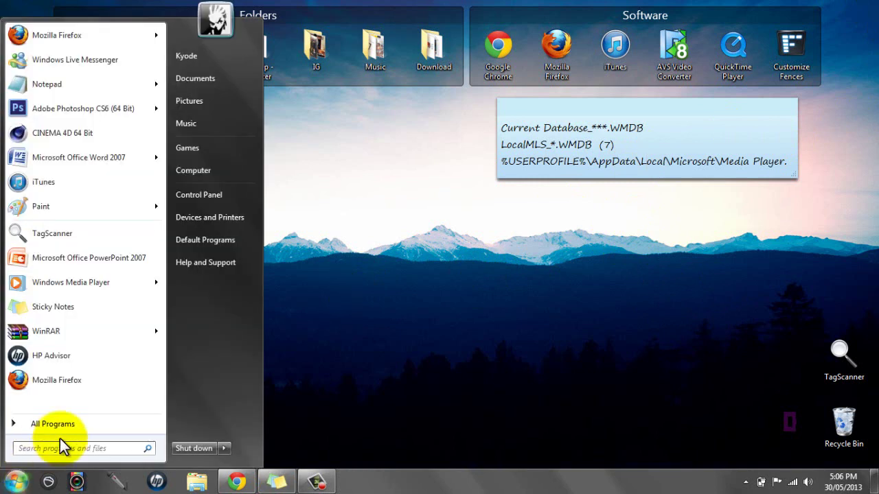
pyautogui.write('services')
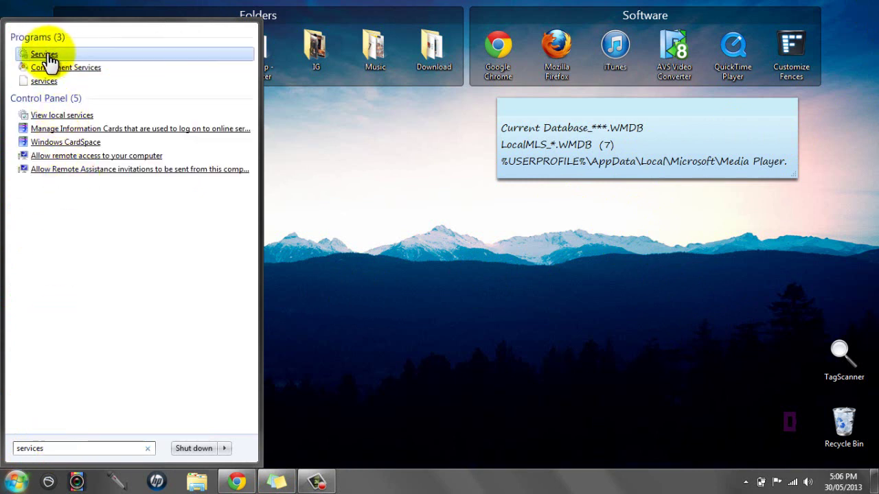
pyautogui.click(80, 55)
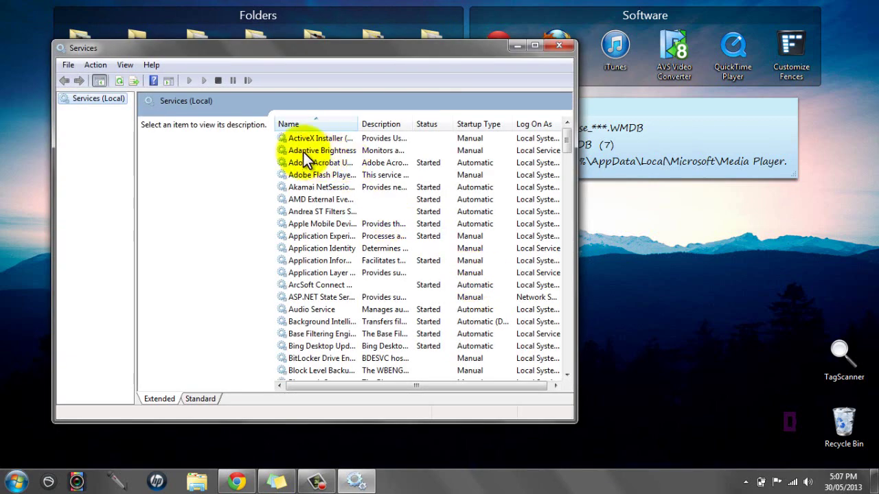
# Step: Maximize Services, widen the Name column and scroll to the media sharing service
pyautogui.click(535, 45)
pyautogui.moveTo(869, 116); pyautogui.dragTo(867, 137)
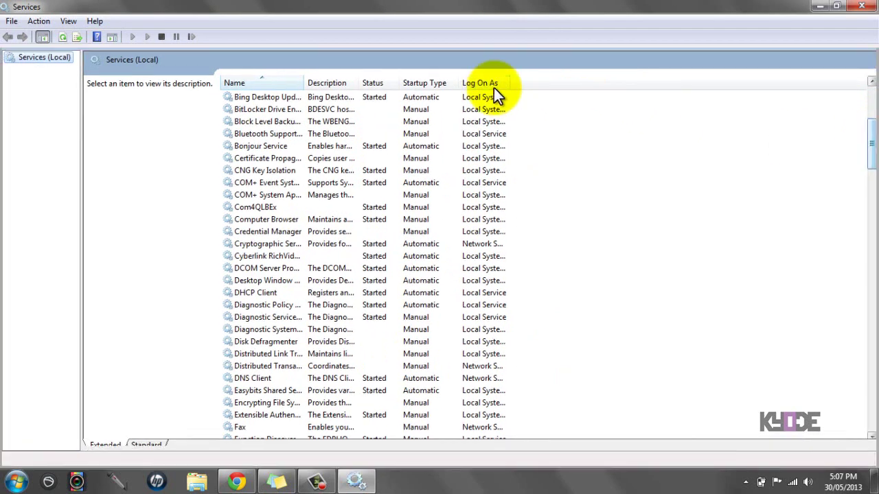
pyautogui.moveTo(308, 80); pyautogui.dragTo(458, 150)
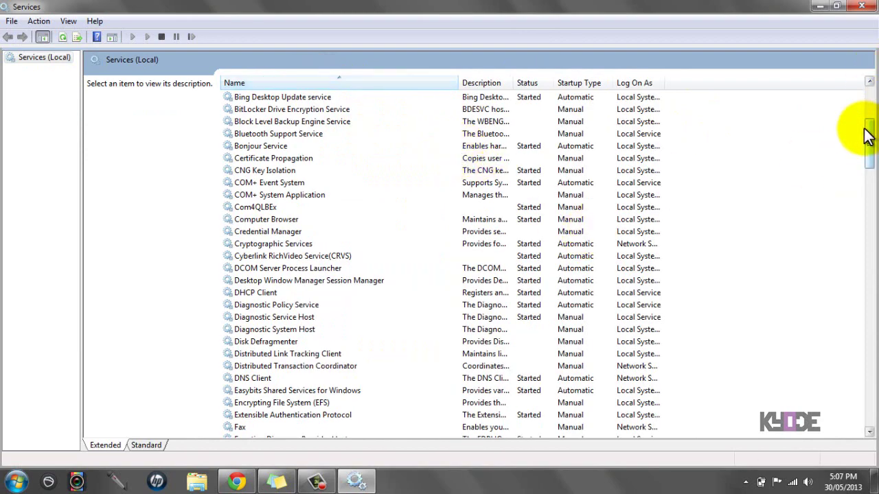
pyautogui.moveTo(871, 141); pyautogui.dragTo(871, 388)
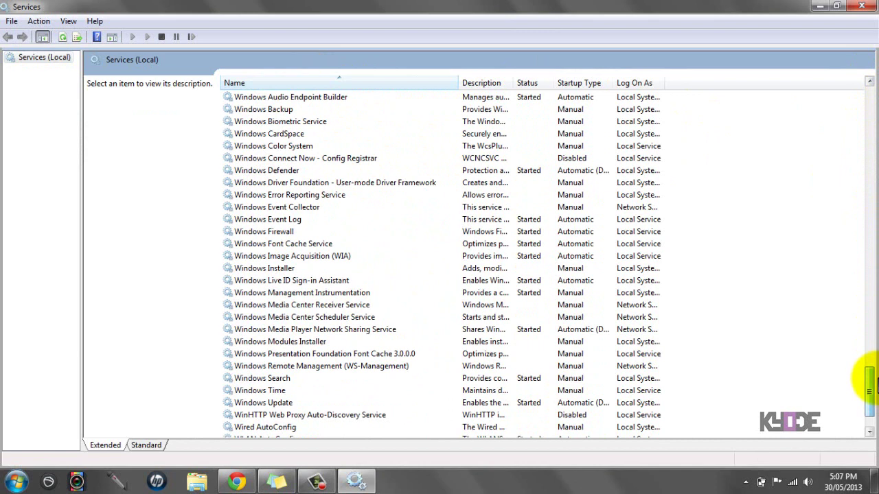
# Step: Stop the Windows Media Player Network Sharing Service and minimize Services
pyautogui.click(367, 330)
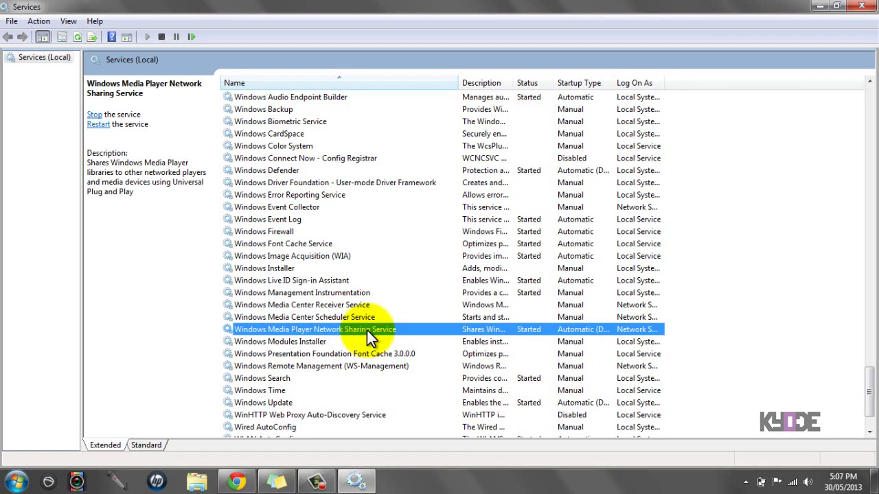
pyautogui.rightClick(524, 330)
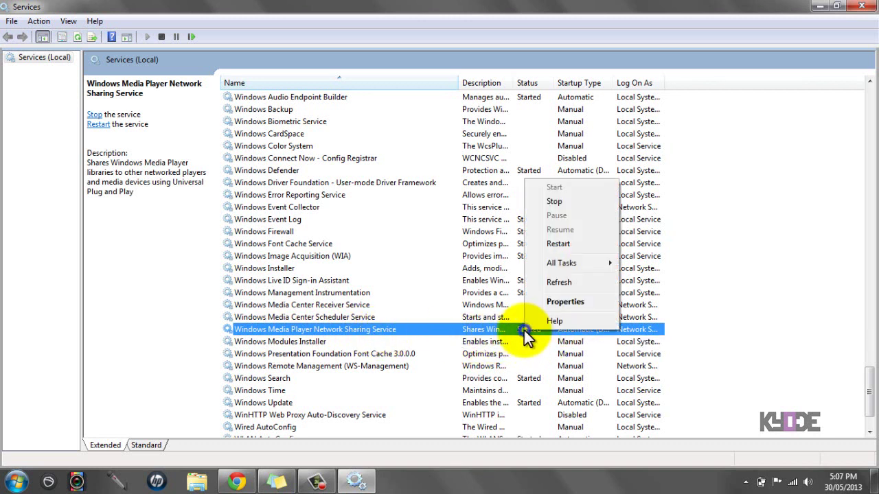
pyautogui.click(555, 202)
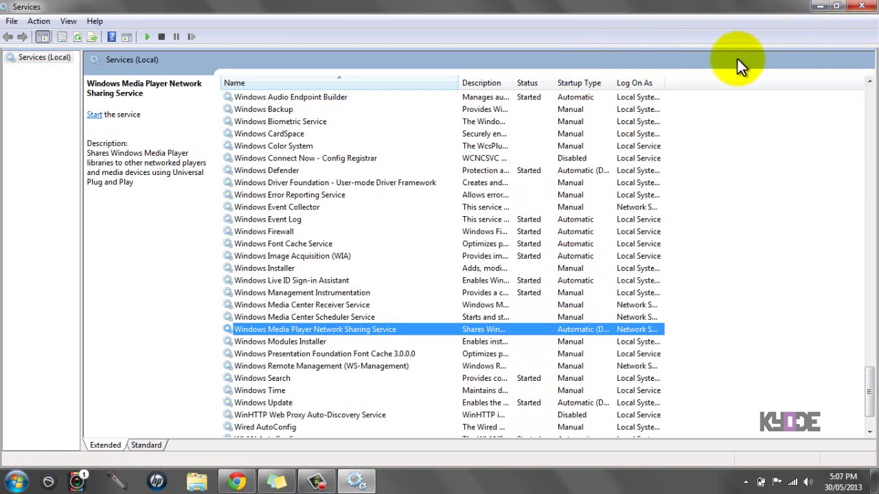
pyautogui.click(816, 7)
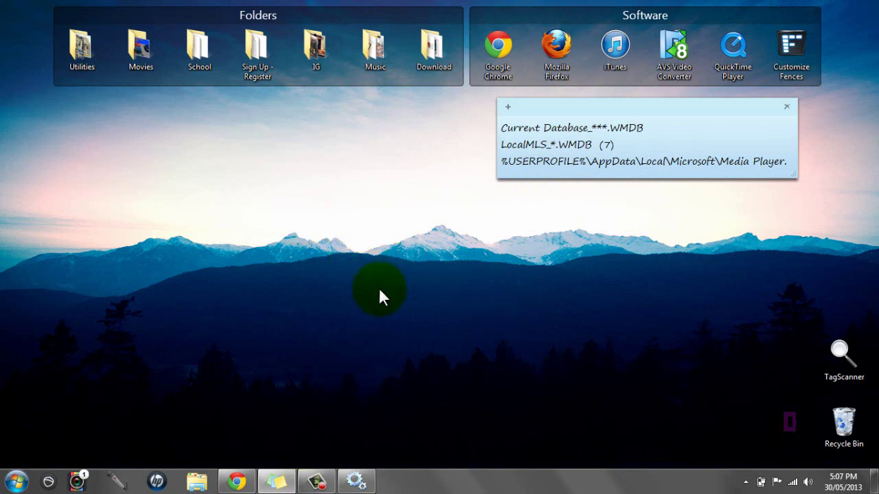
# Step: Close Task Manager and open the Run dialog via a Start menu search for 'run'
pyautogui.hotkey('ctrl', 'alt', 'Delete')
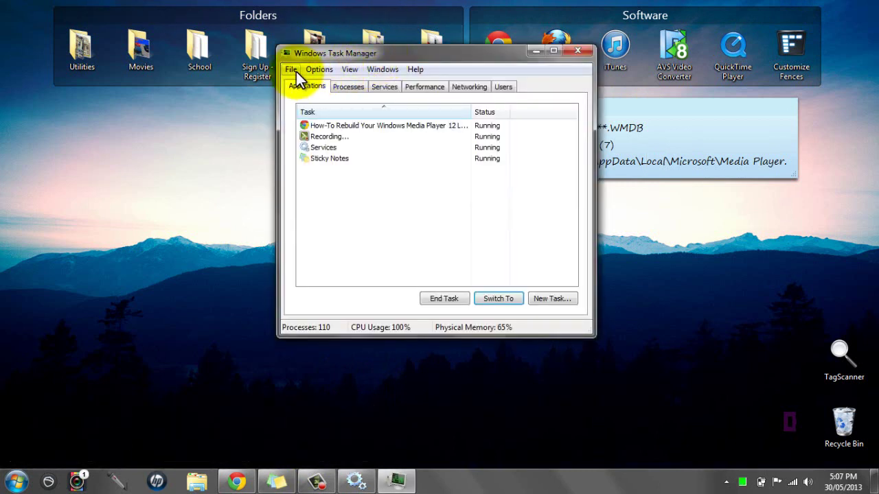
pyautogui.click(293, 70)
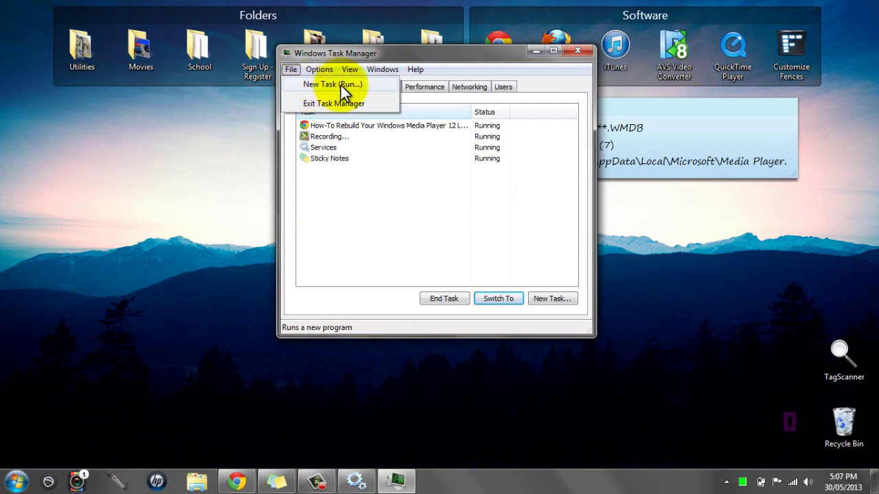
pyautogui.click(565, 53)
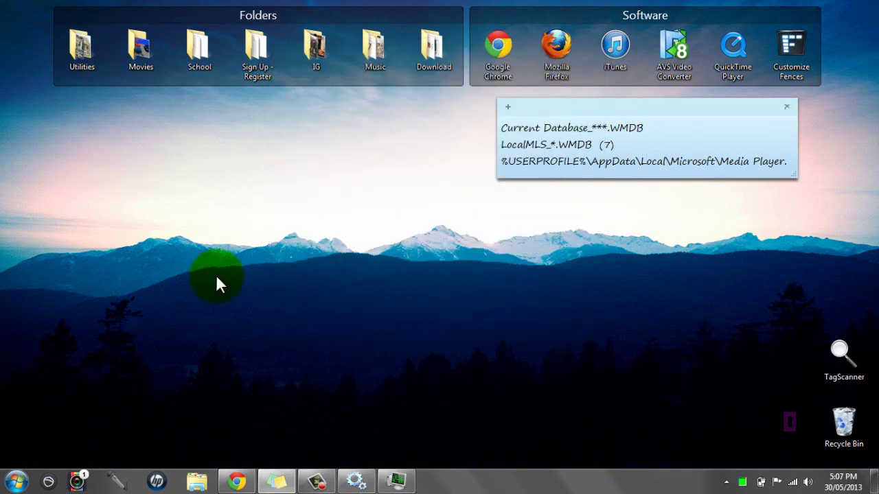
pyautogui.click(16, 481)
pyautogui.write('run')
pyautogui.click(241, 194)
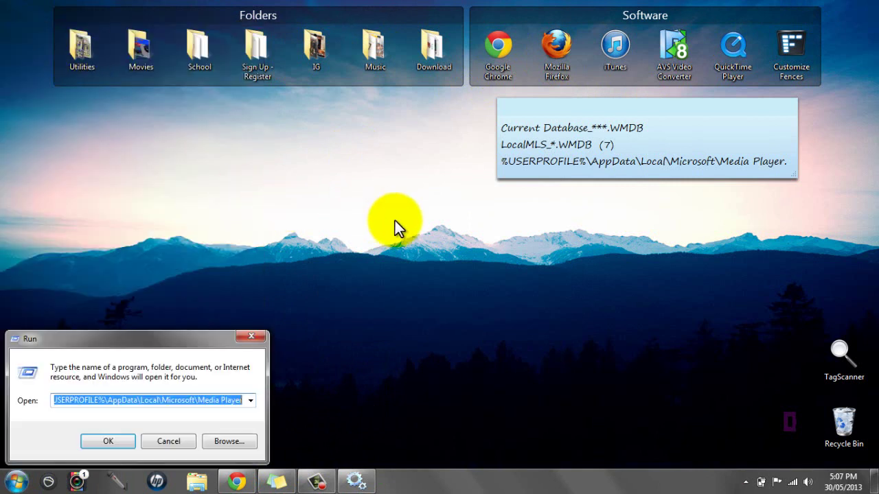
# Step: Copy the Media Player folder path from the sticky note, trimming its trailing period, and open it from Run
pyautogui.click(499, 161)
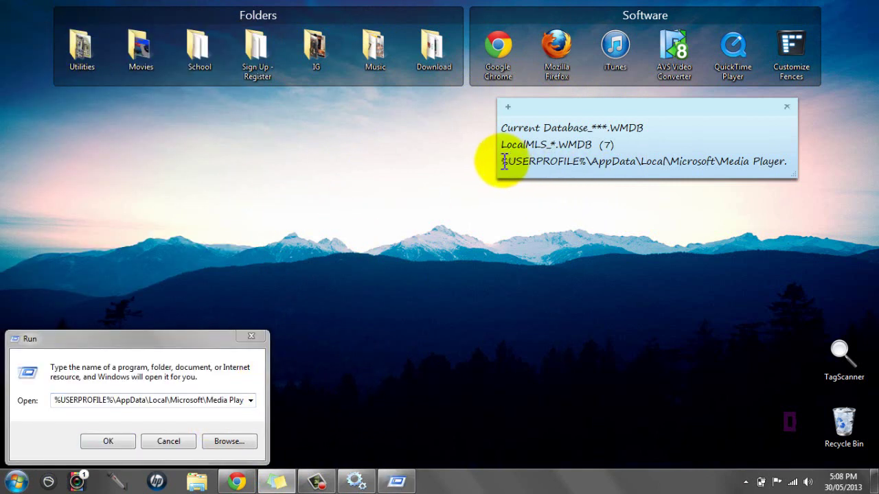
pyautogui.tripleClick(503, 160)
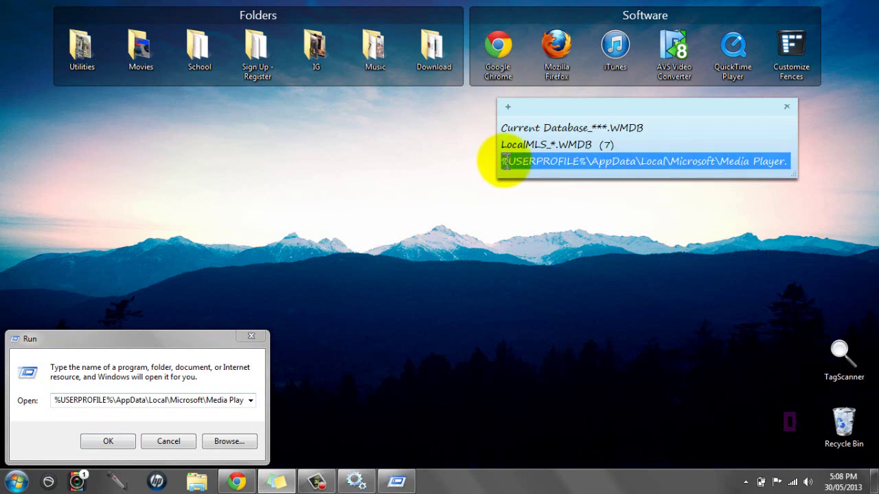
pyautogui.click(791, 162)
pyautogui.press('BackSpace')
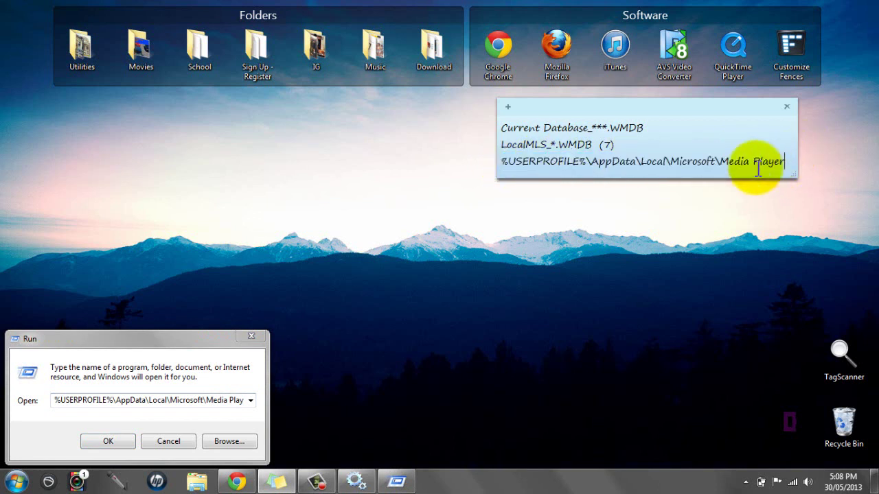
pyautogui.moveTo(791, 162); pyautogui.dragTo(500, 169)
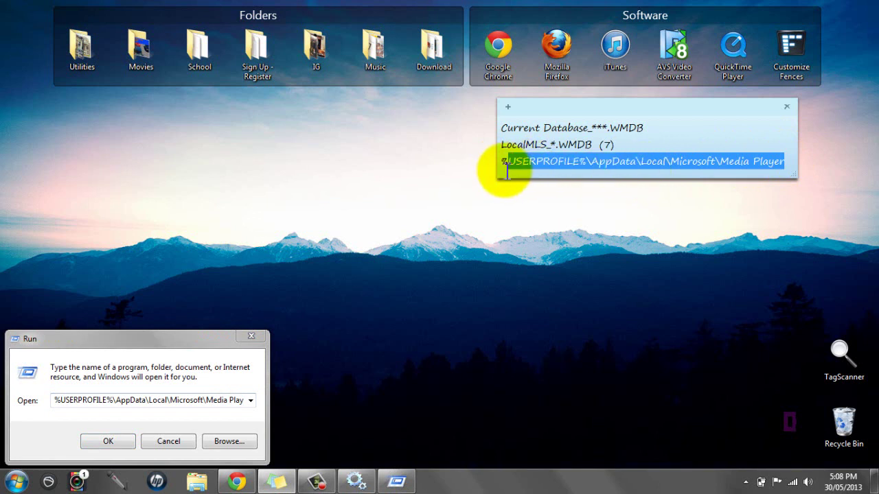
pyautogui.click(159, 402)
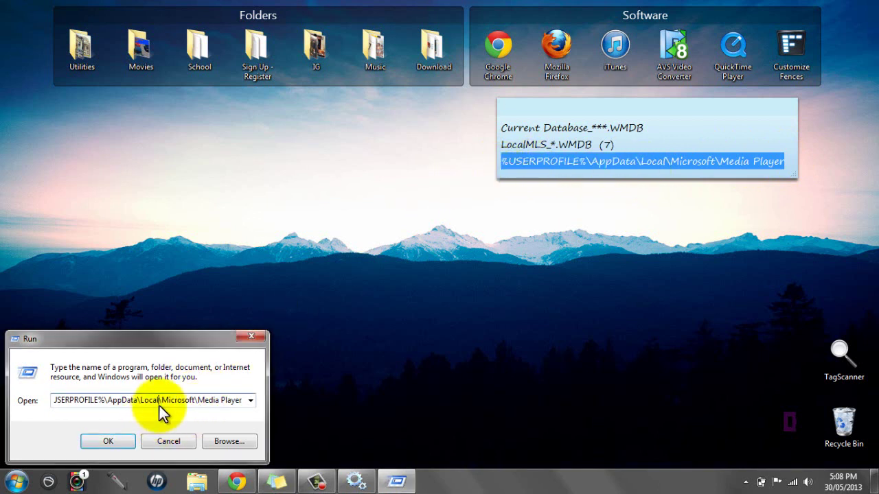
pyautogui.click(129, 441)
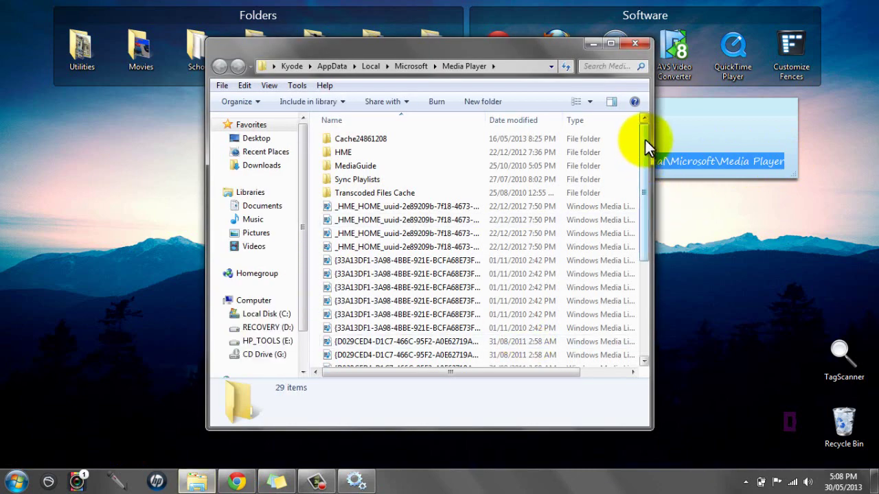
# Step: Move the folder window left and highlight the Current Database file pattern in the sticky note
pyautogui.moveTo(507, 44); pyautogui.dragTo(338, 61)
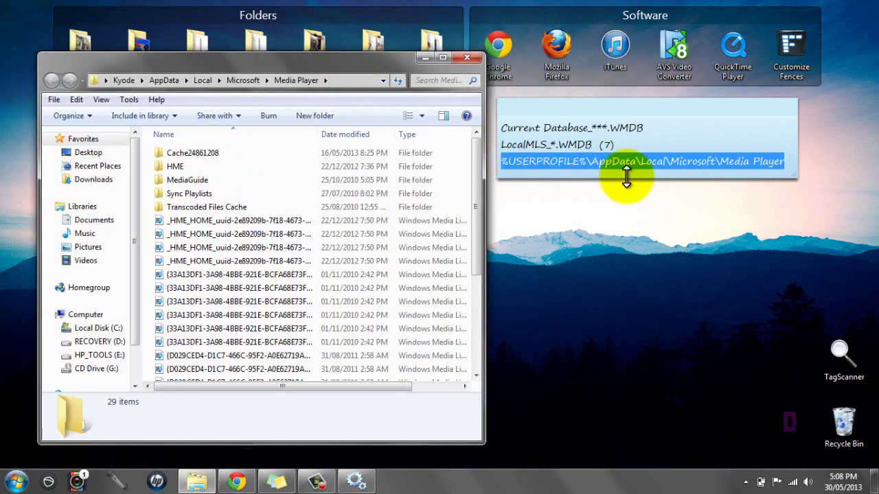
pyautogui.click(506, 122)
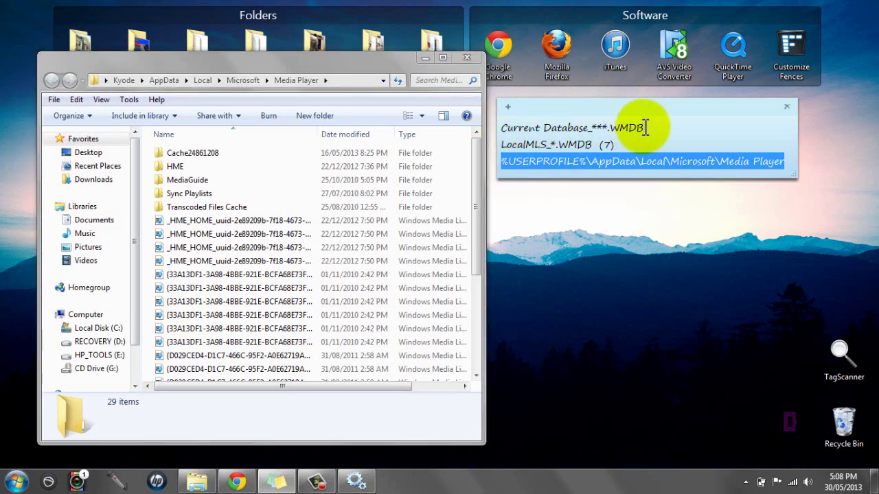
pyautogui.moveTo(645, 128); pyautogui.dragTo(496, 144)
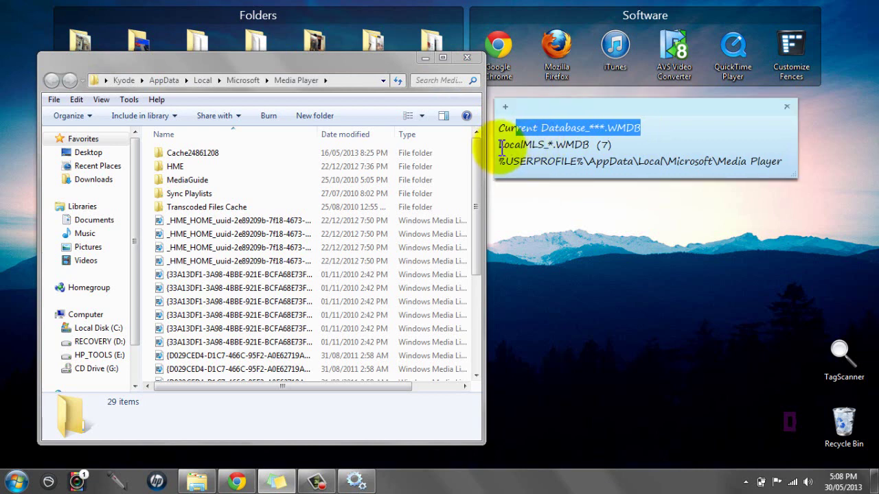
pyautogui.scroll(-3, 485, 230)
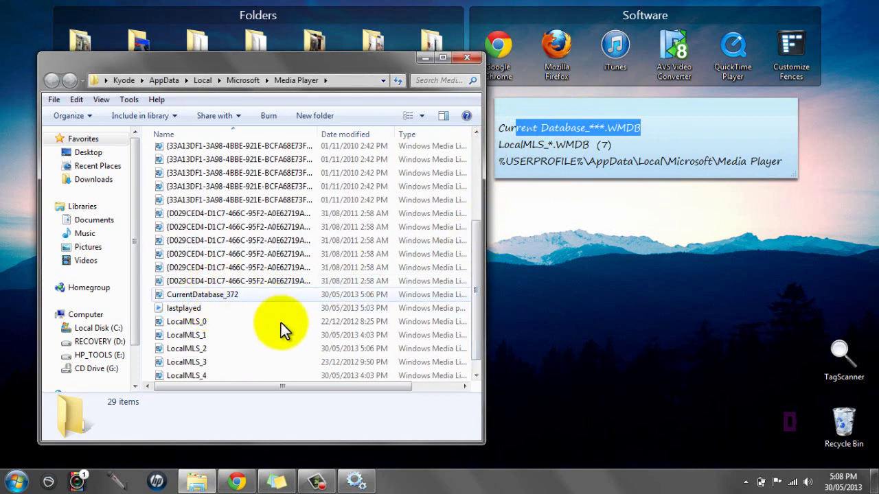
# Step: Select CurrentDatabase_372 and LocalMLS_0 through LocalMLS_4 and move them to the Recycle Bin
pyautogui.click(182, 296)
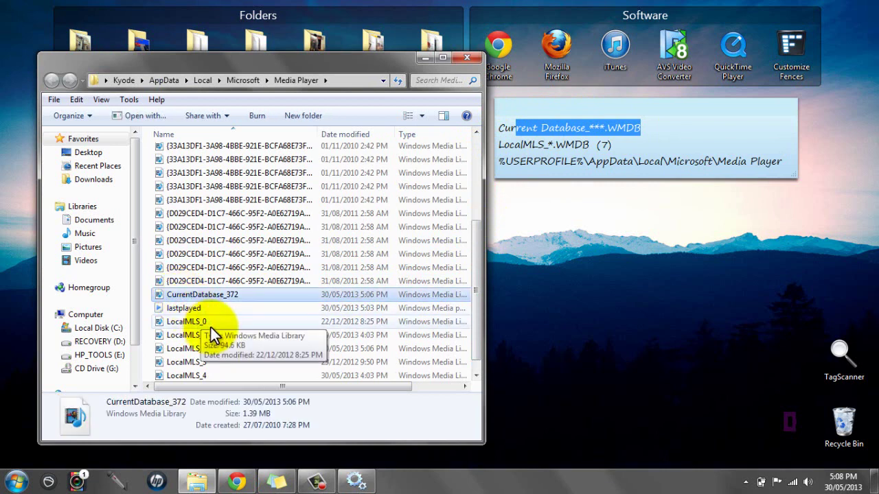
pyautogui.press('ctrl')
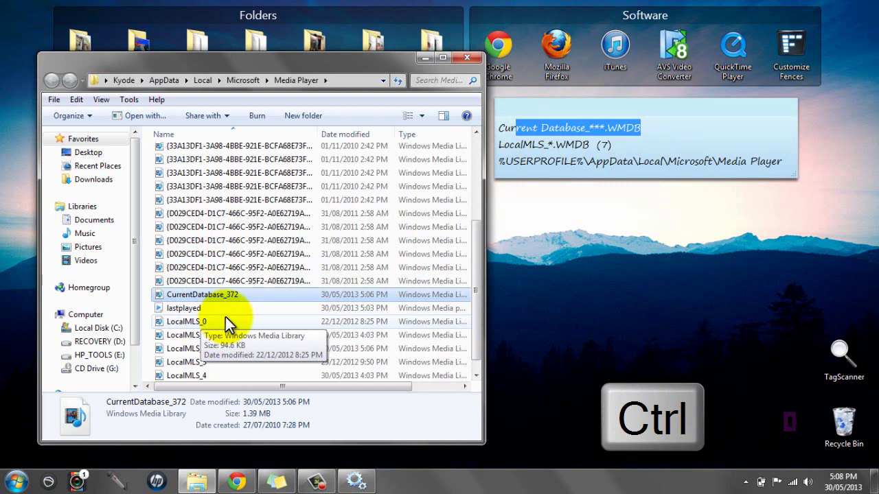
pyautogui.keyDown('ctrl'); pyautogui.click(223, 319); pyautogui.keyUp('ctrl')
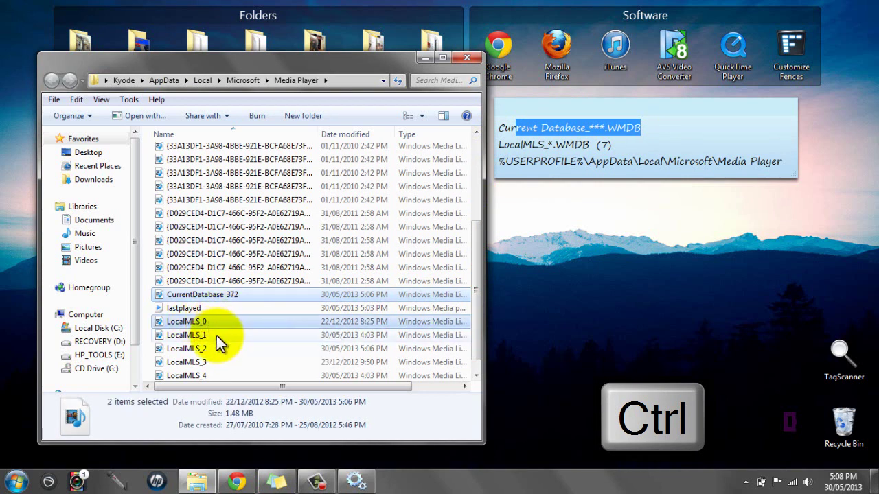
pyautogui.keyDown('ctrl'); pyautogui.click(216, 338); pyautogui.keyUp('ctrl')
pyautogui.keyDown('ctrl'); pyautogui.click(218, 351); pyautogui.keyUp('ctrl')
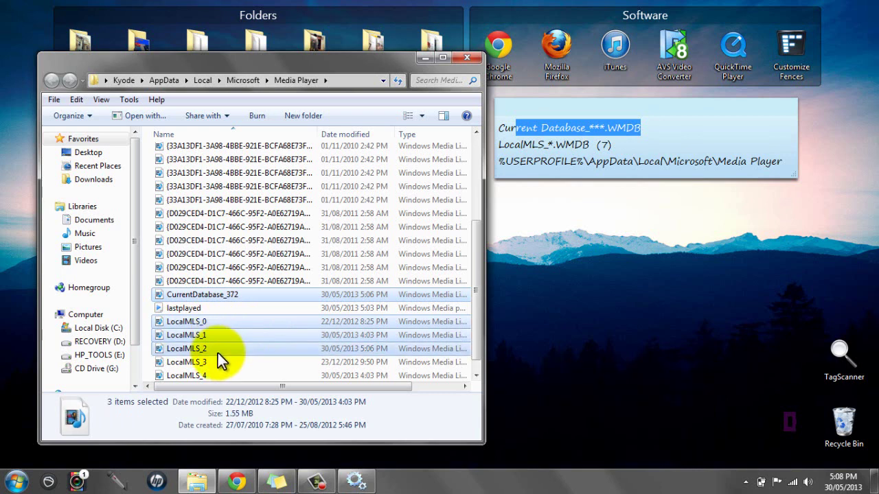
pyautogui.keyDown('ctrl'); pyautogui.click(221, 362); pyautogui.keyUp('ctrl')
pyautogui.keyDown('ctrl'); pyautogui.click(224, 375); pyautogui.keyUp('ctrl')
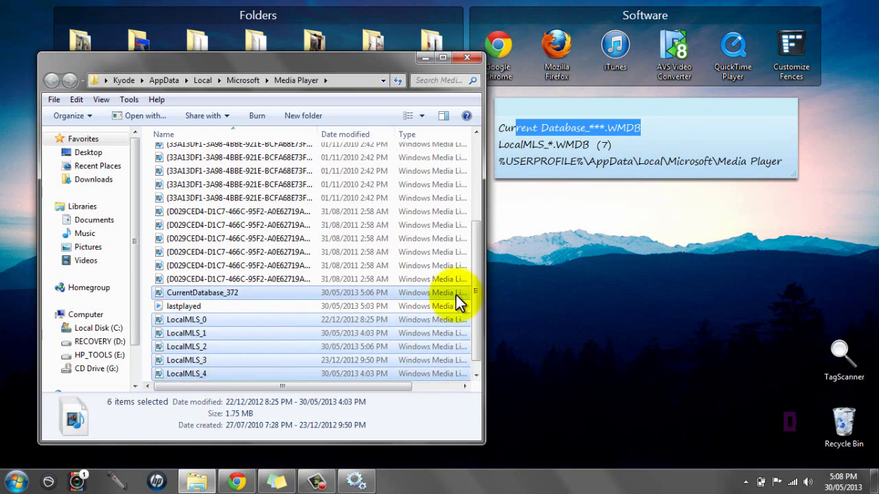
pyautogui.scroll(-1, 476, 306)
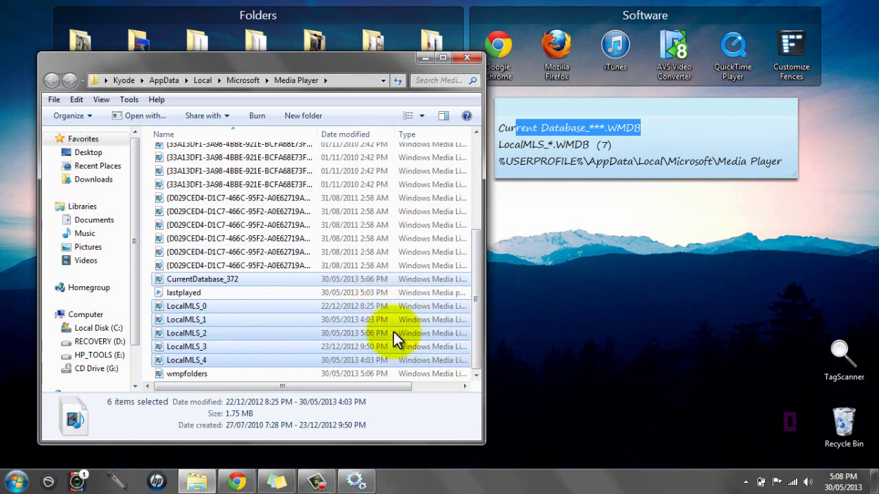
pyautogui.press('Delete')
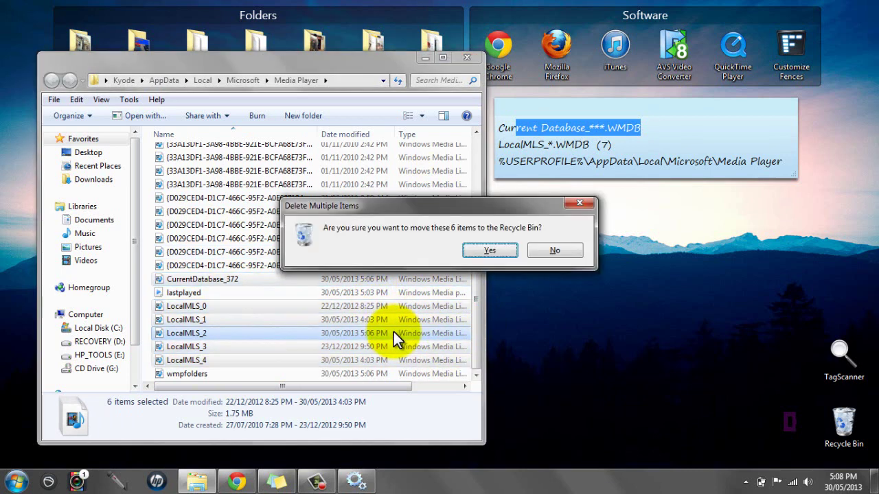
pyautogui.press('Return')
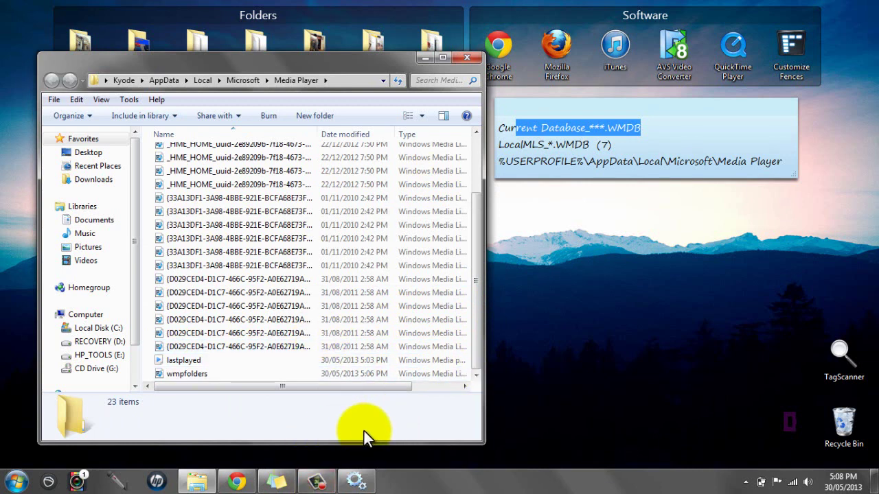
# Step: Start the Windows Media Player Network Sharing Service, then close Services and the Media Player folder window
pyautogui.click(356, 482)
pyautogui.rightClick(506, 329)
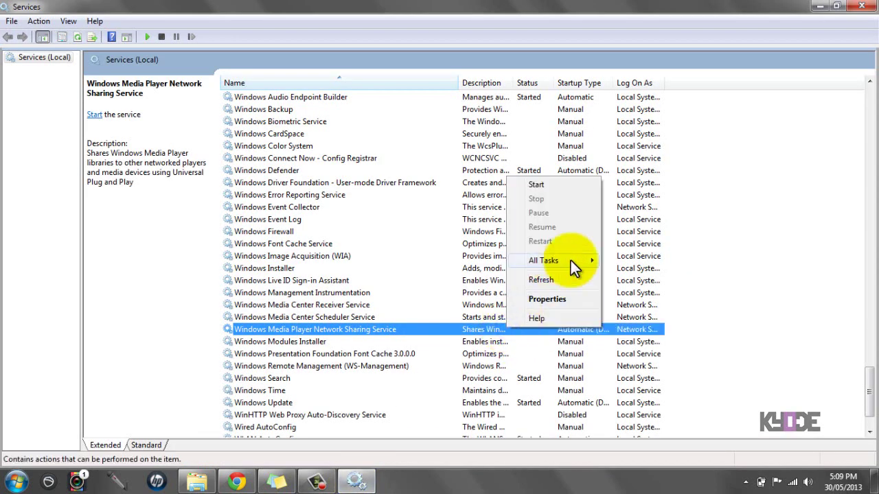
pyautogui.click(548, 187)
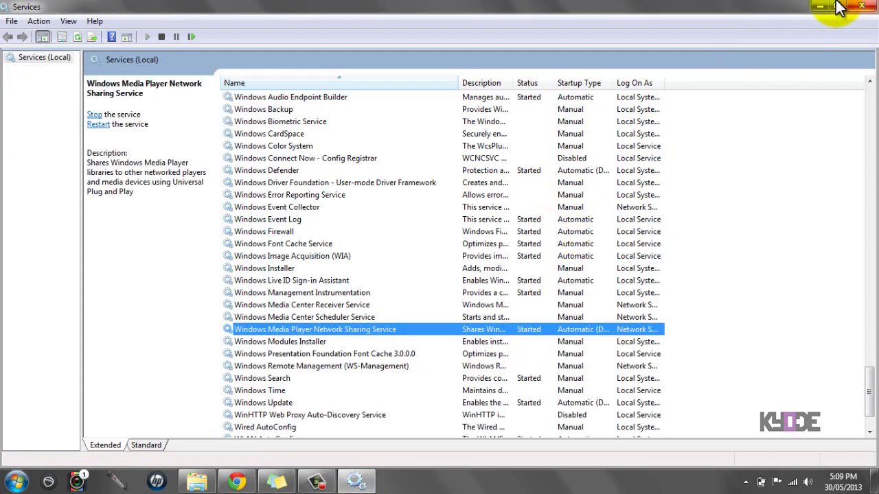
pyautogui.click(861, 5)
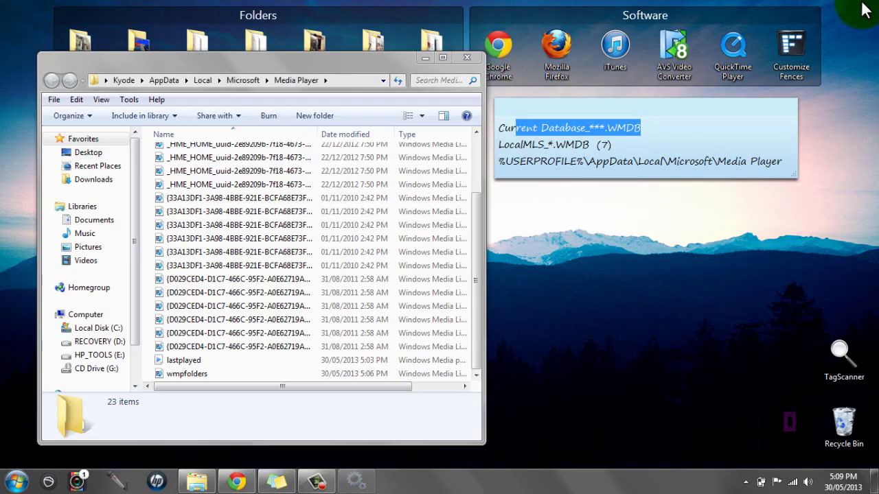
pyautogui.click(468, 58)
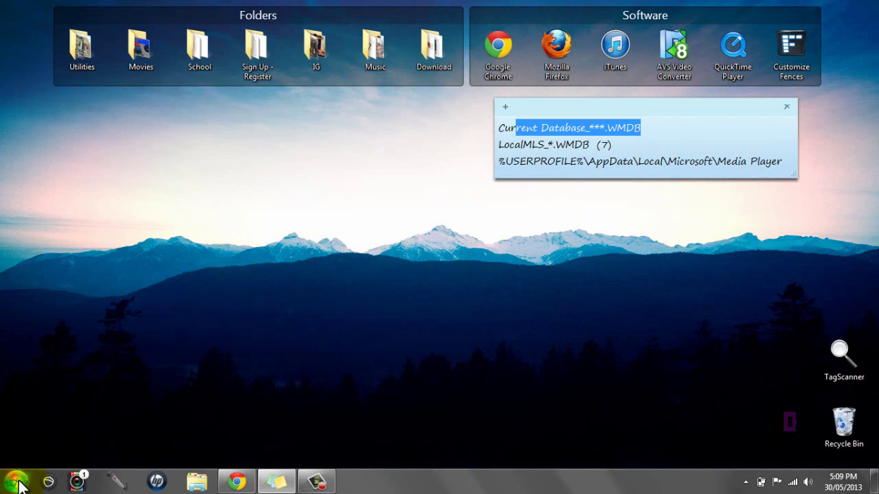
# Step: Relaunch Windows Media Player and watch the empty Music library start updating from the user's Music folder
pyautogui.click(103, 282)
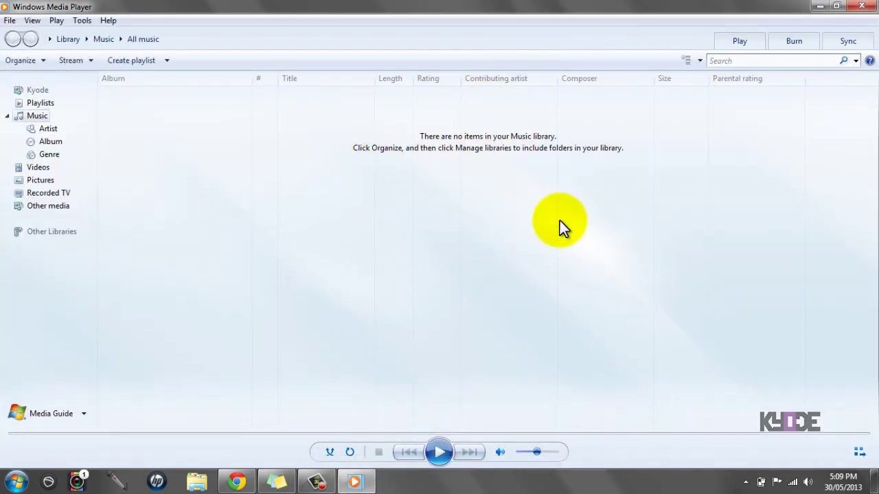
pyautogui.moveTo(691, 190); pyautogui.dragTo(476, 143)
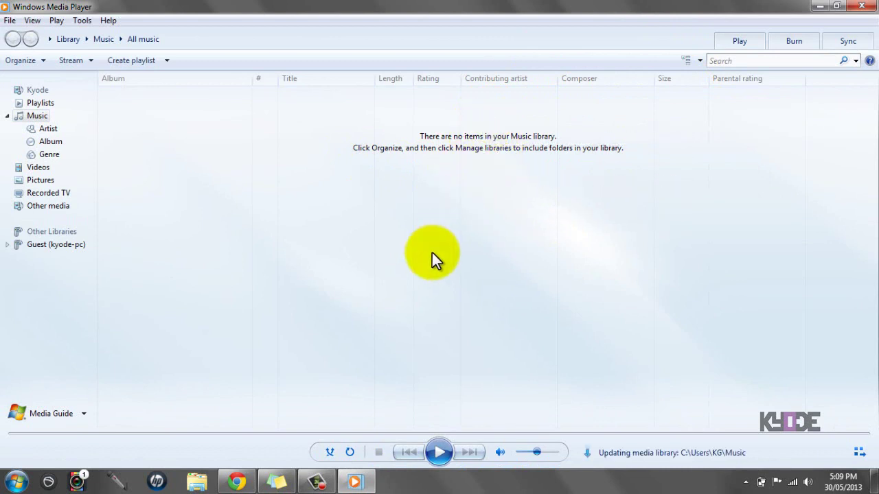